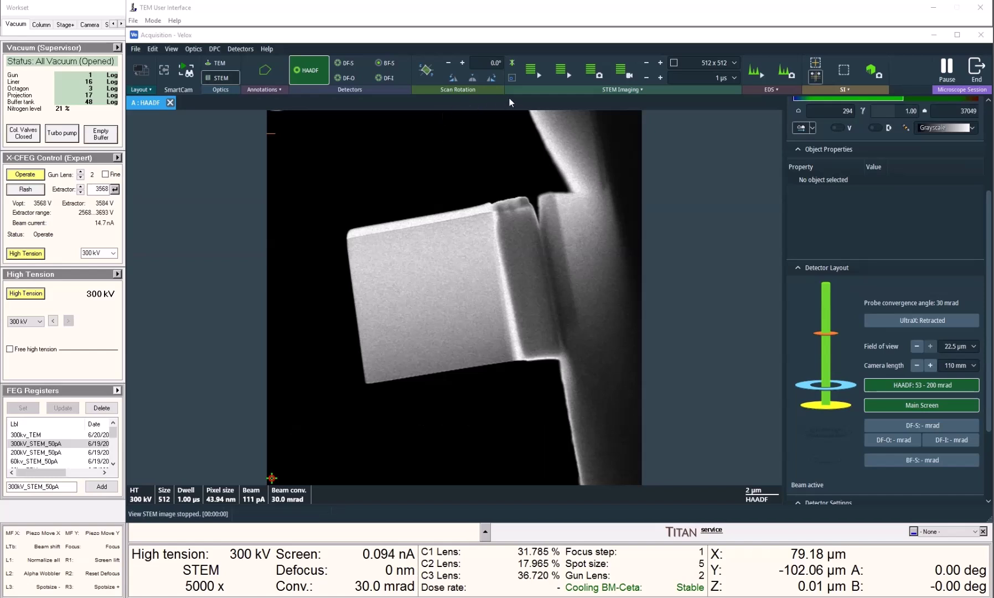
Step: Show the live HAADF scan alongside the SmartCam view and deactivate the HAADF detector
left_click(530, 77)
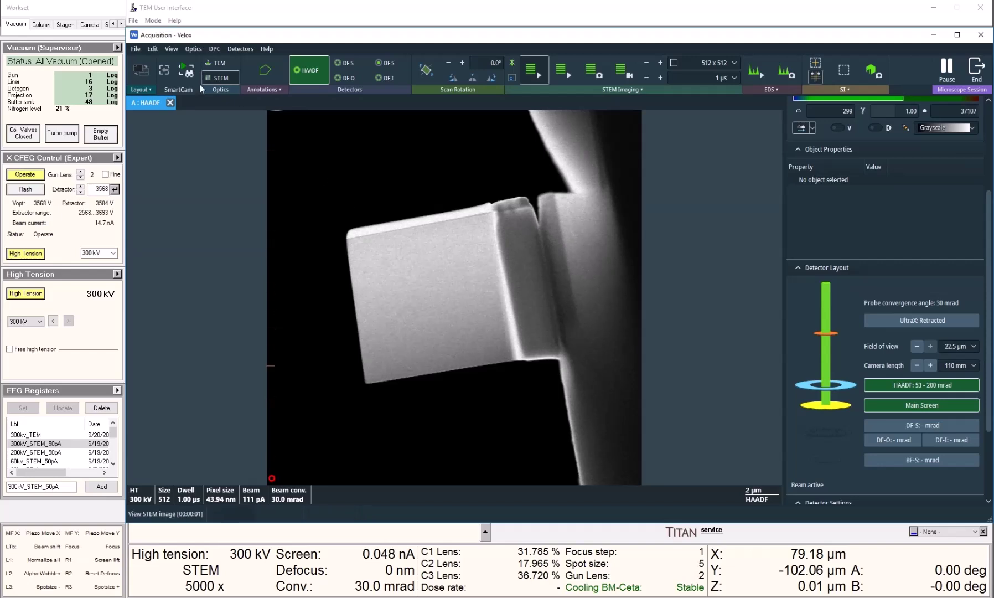
left_click(185, 77)
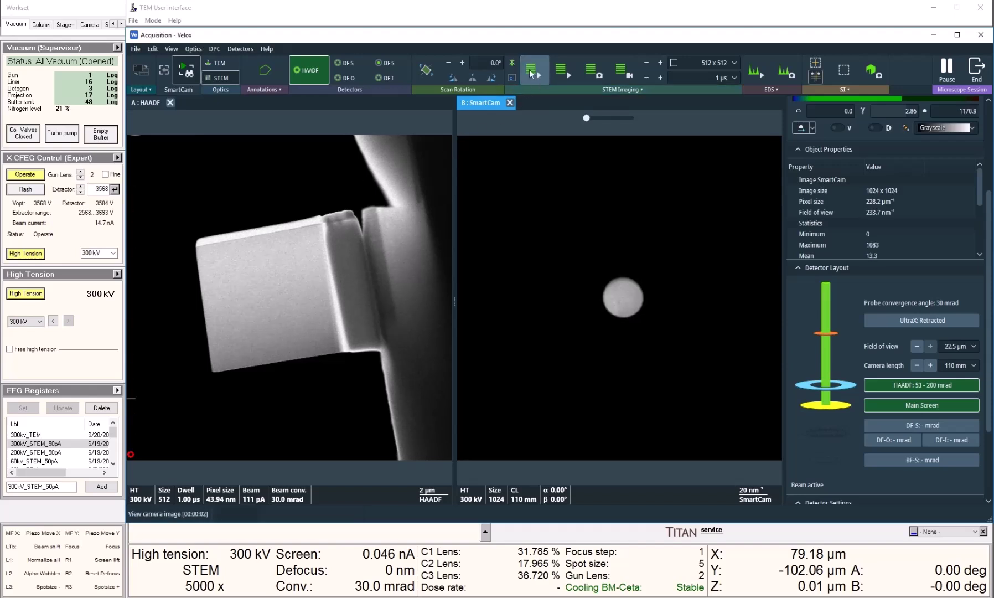
left_click(308, 70)
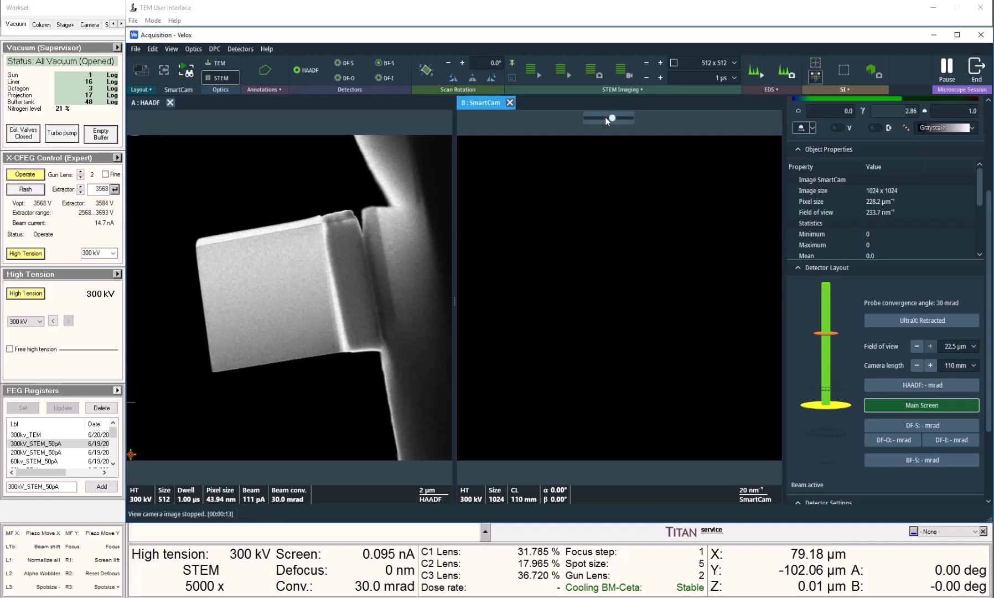
Step: Widen the SmartCam view beside the HAADF image and set its display mode to Natural
scroll(605, 117, "up", 2)
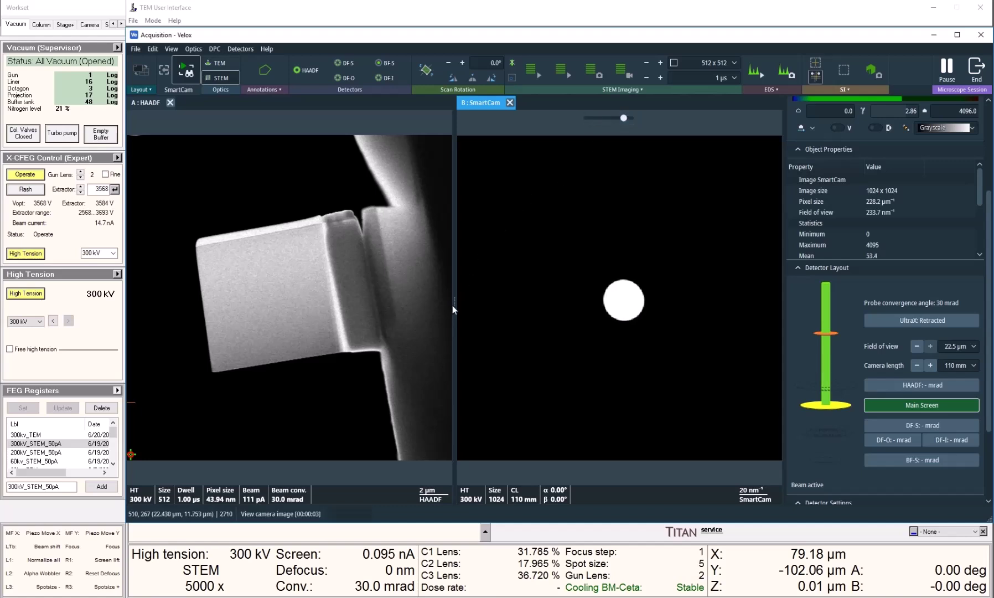
left_click_drag(452, 305, 410, 311)
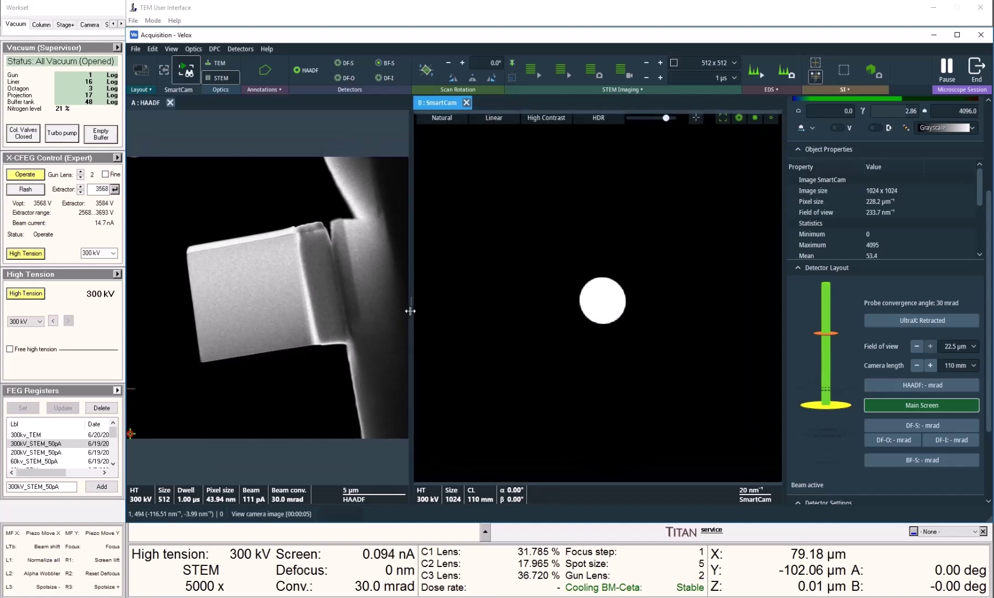
left_click(448, 120)
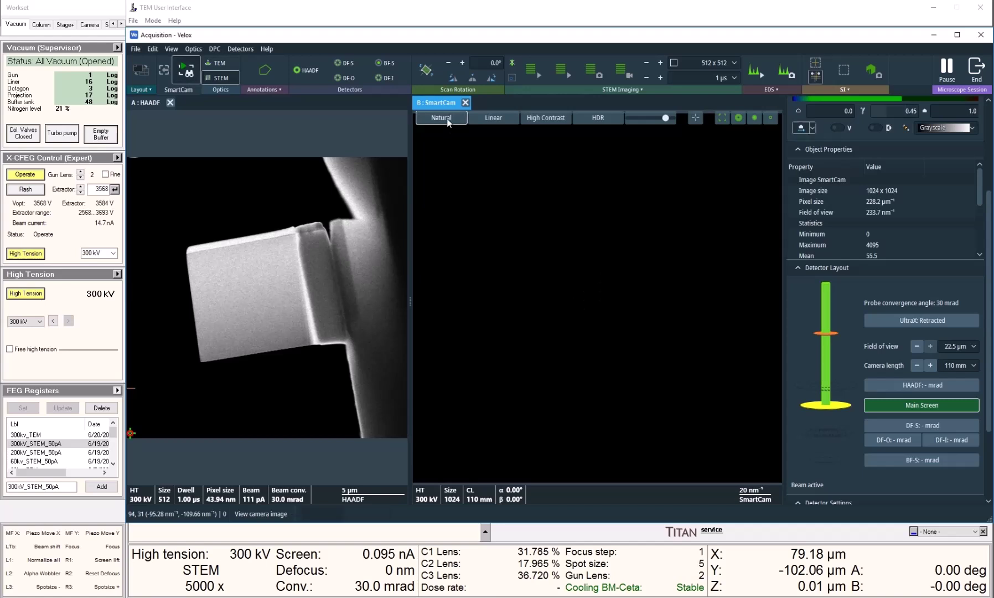
Step: Place the beam marker on the lower part of the lamella and move it off into the vacuum below
left_click(134, 432)
left_click(233, 337)
mouse_move(235, 337)
left_mouse_down()
mouse_move(251, 336)
mouse_move(236, 329)
left_mouse_up()
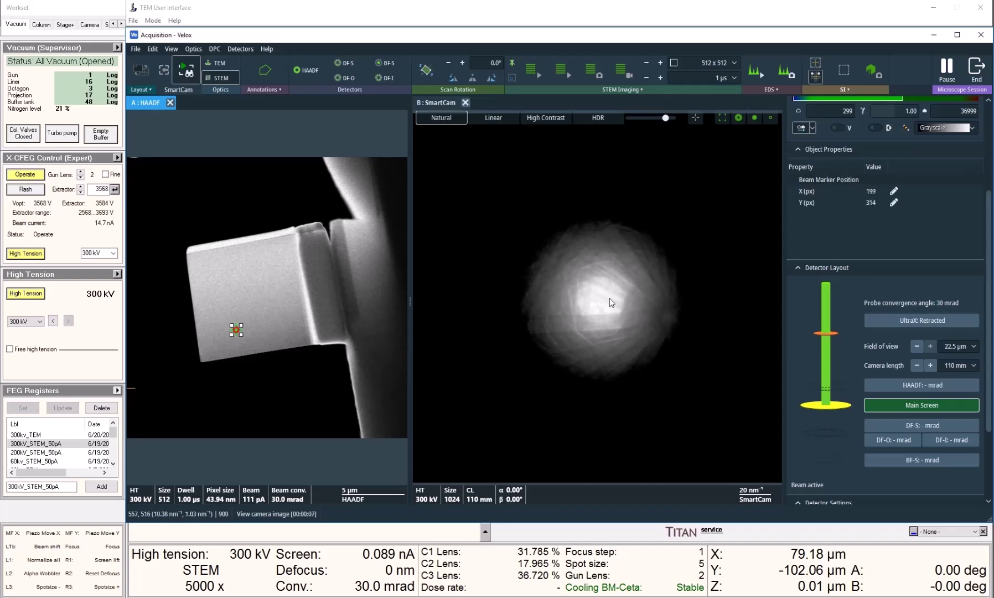
left_click_drag(236, 329, 236, 384)
Step: Show a crosshair on the SmartCam view and activate Diffraction alignment in Direct Alignments
right_click(568, 278)
left_click(620, 466)
left_click(946, 531)
left_click(944, 367)
left_click(922, 449)
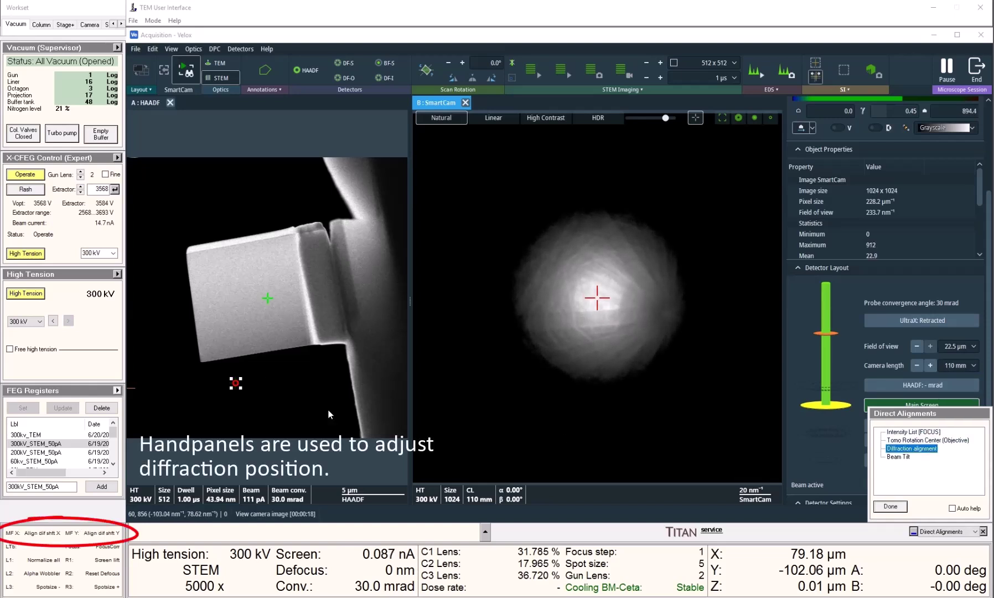
Step: Center the vacuum beam disc on the SmartCam crosshair and return the beam marker to the lamella's lower-left corner
left_click(236, 383)
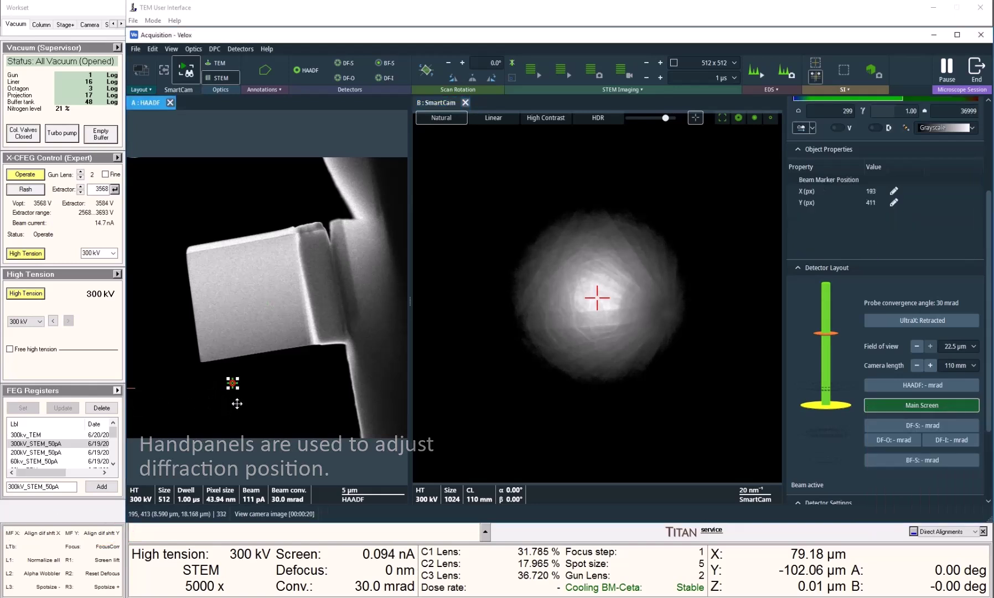
left_click_drag(232, 383, 229, 383)
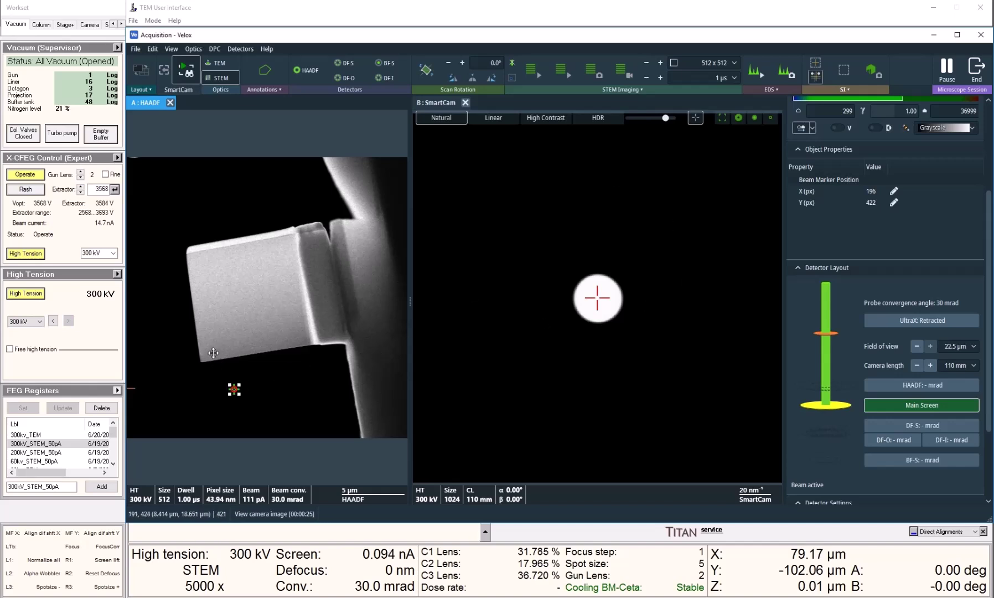
left_click_drag(213, 352, 215, 352)
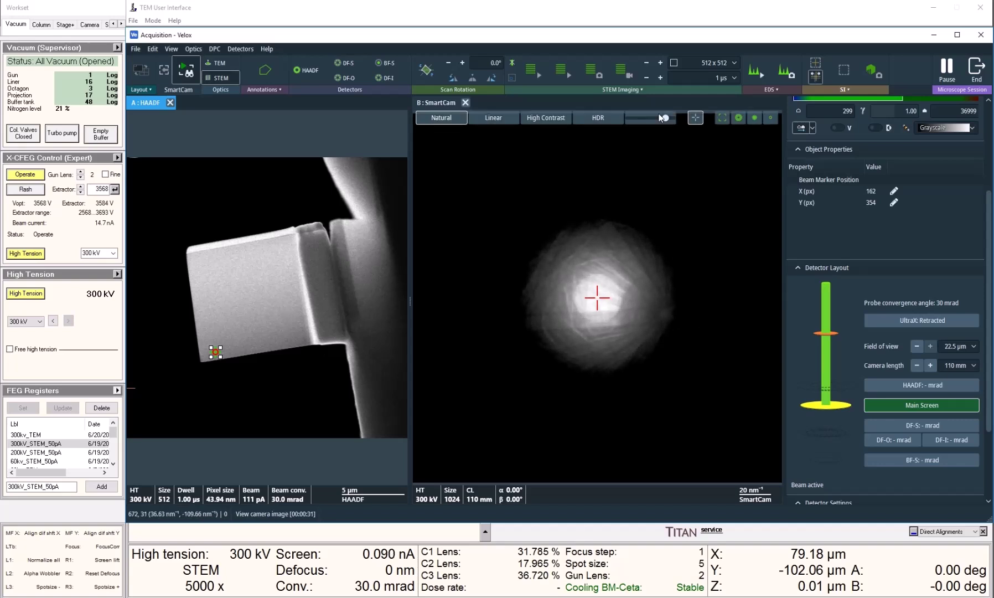
Step: Increase the SmartCam exposure and tilt the stage to about α -2.60° and β -4.10° using the diffraction pattern
left_click_drag(664, 120, 667, 120)
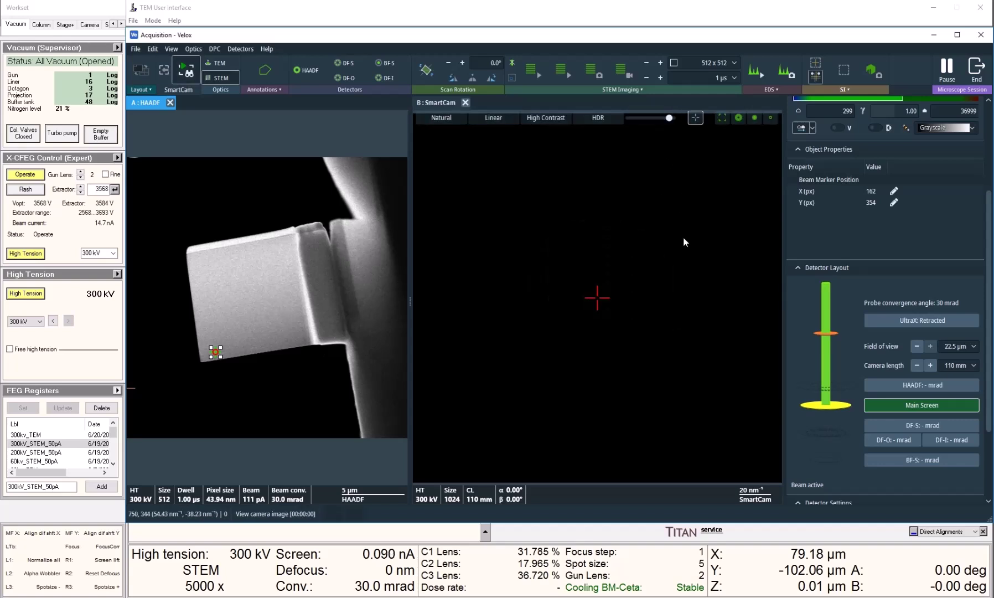
left_click(663, 316)
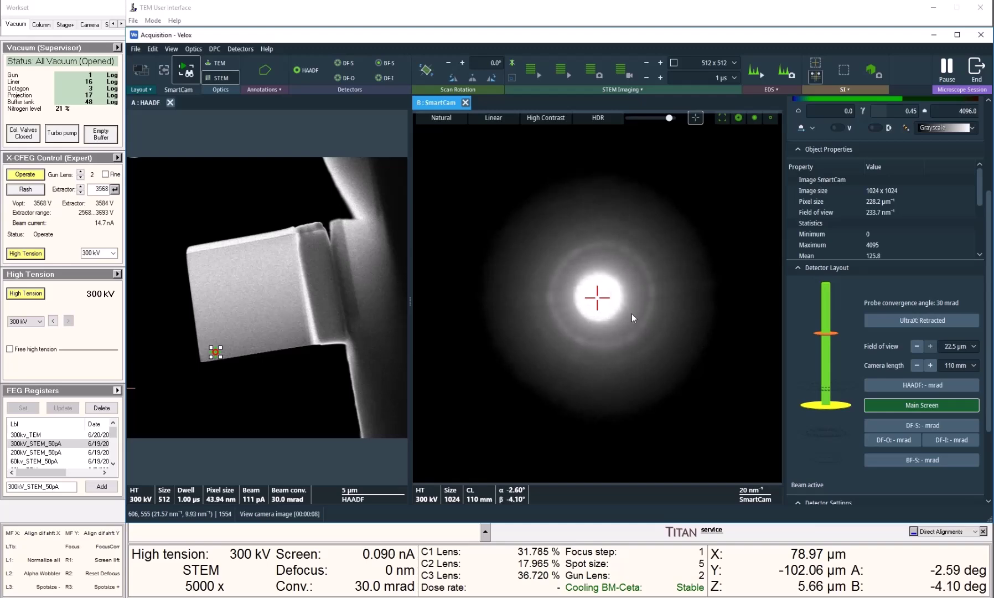
Step: Restart the HAADF scan in a wider view and magnify the lamella to 10 Mx
left_click(296, 76)
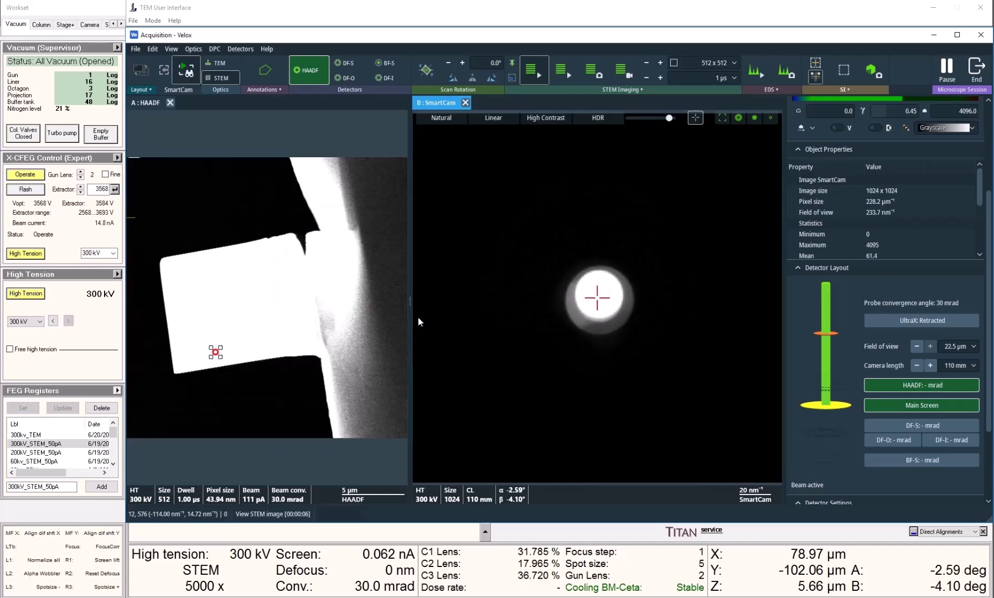
left_click_drag(410, 300, 599, 320)
scroll(681, 323, "up", 2)
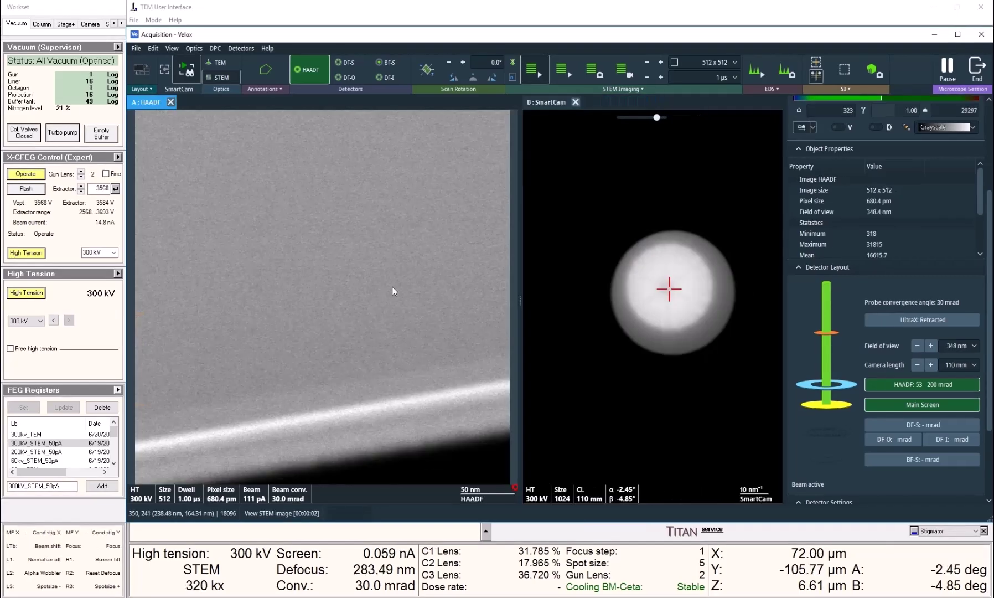
left_click(393, 285)
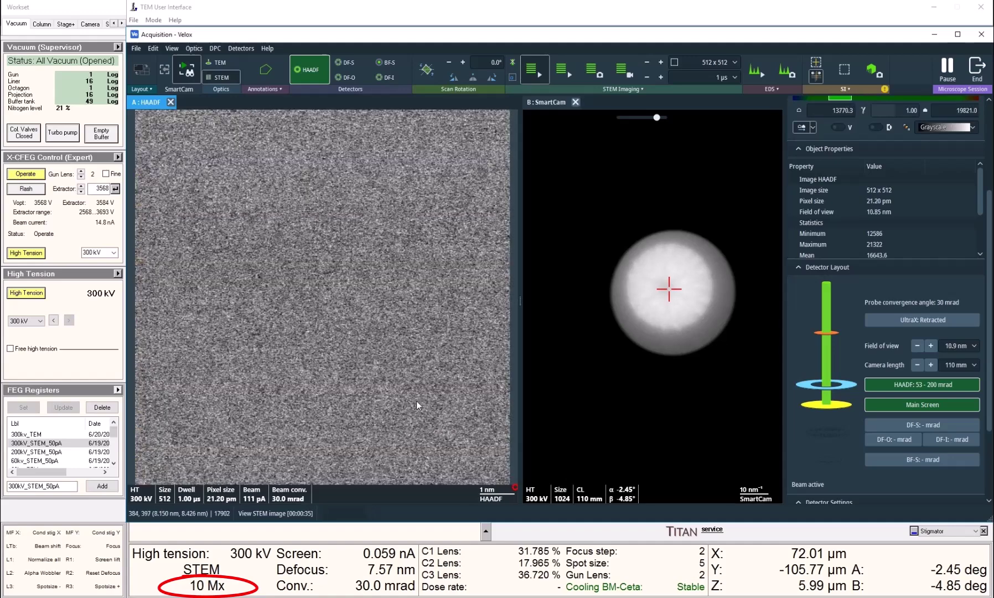
Step: Run Correct astigmatism with a reduced scan area at 8 µs dwell time and resume the live HAADF view
left_click(509, 80)
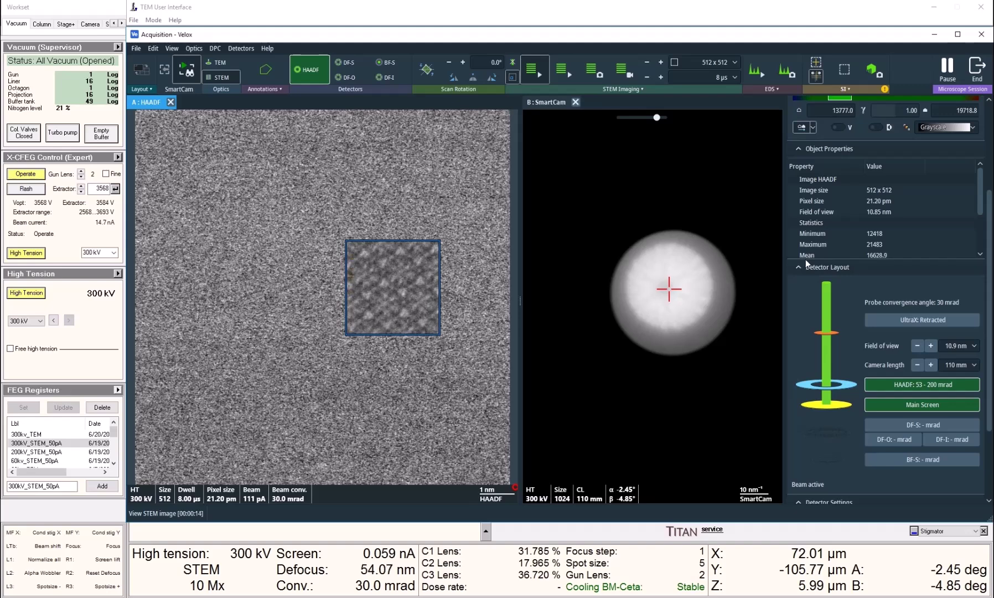
right_click(312, 274)
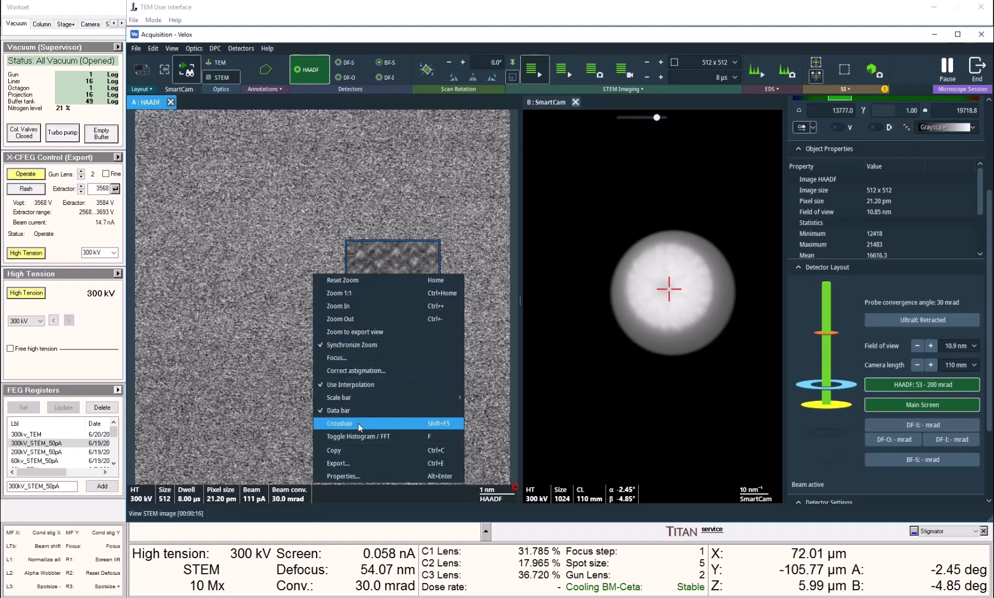
left_click(363, 368)
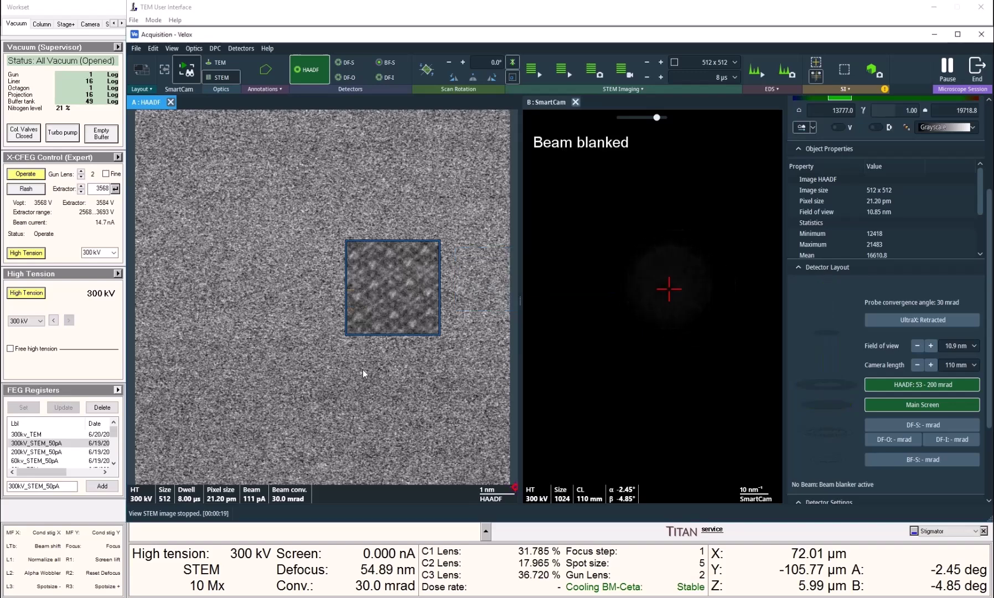
key("F5")
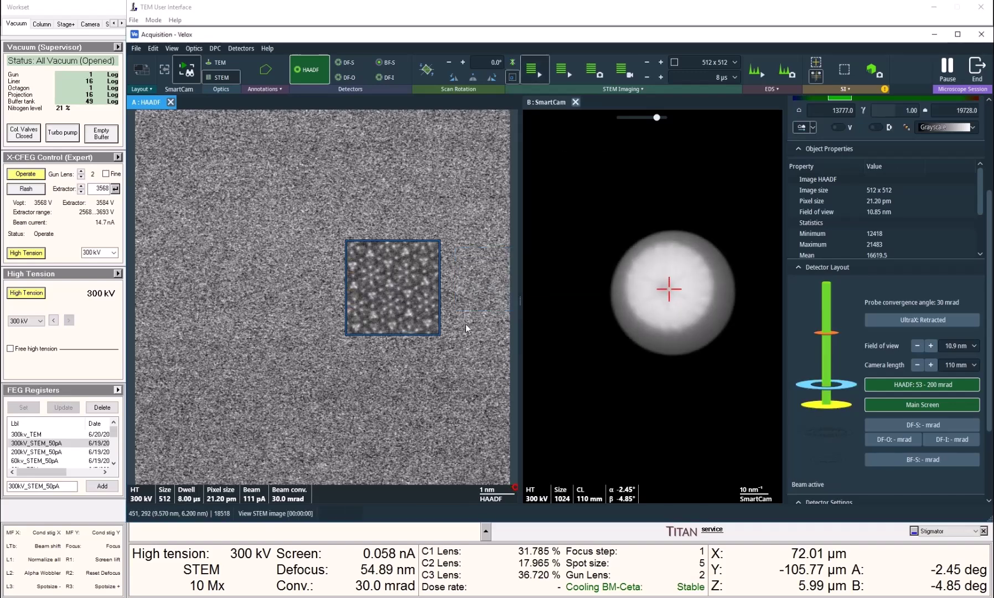
Step: Acquire a 10-frame HAADF series at 1024 x 1024 with a 4 µs dwell time
left_click(625, 87)
left_click(586, 105)
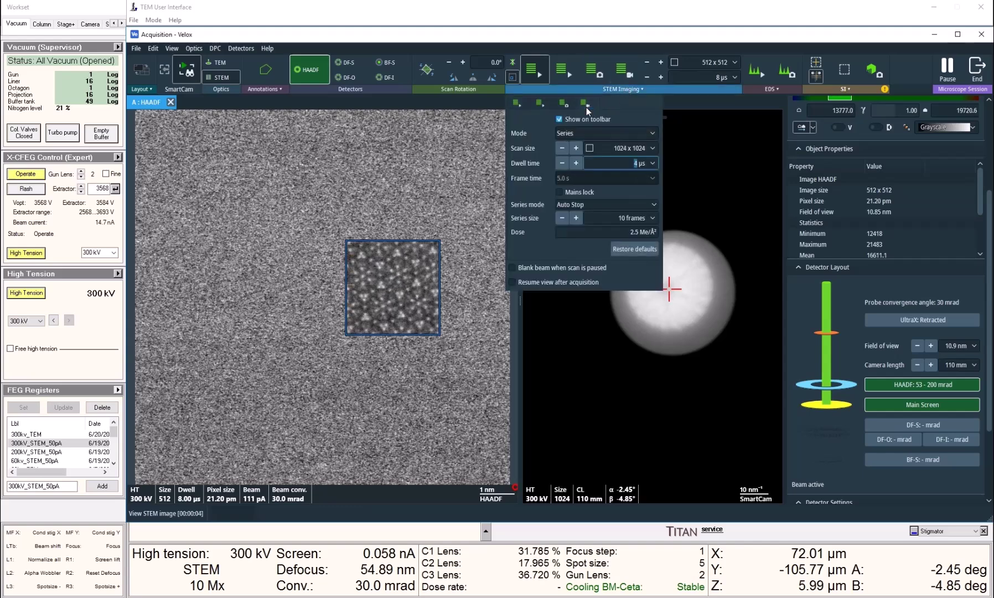
left_click(621, 74)
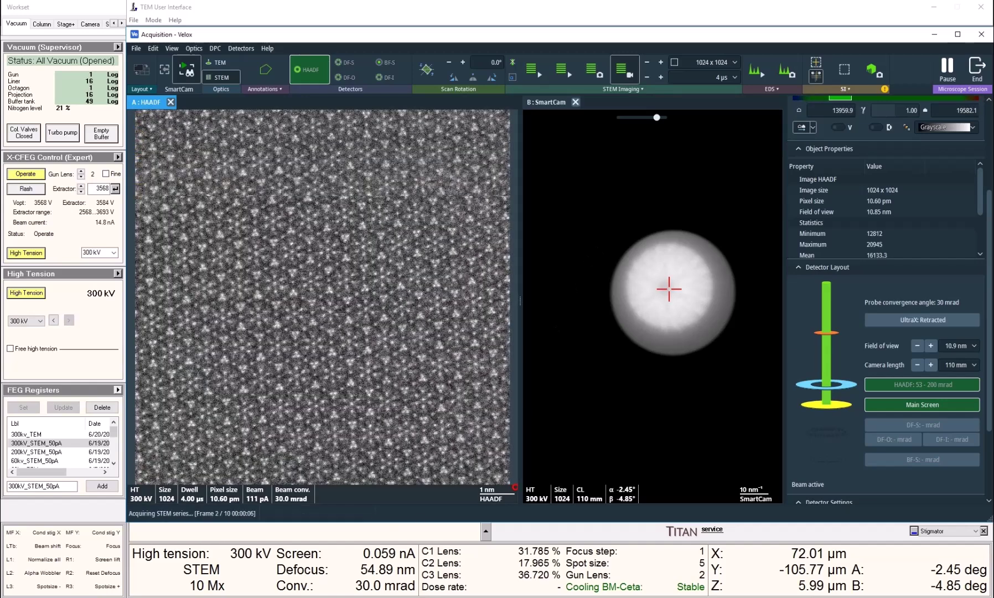
left_click(332, 559)
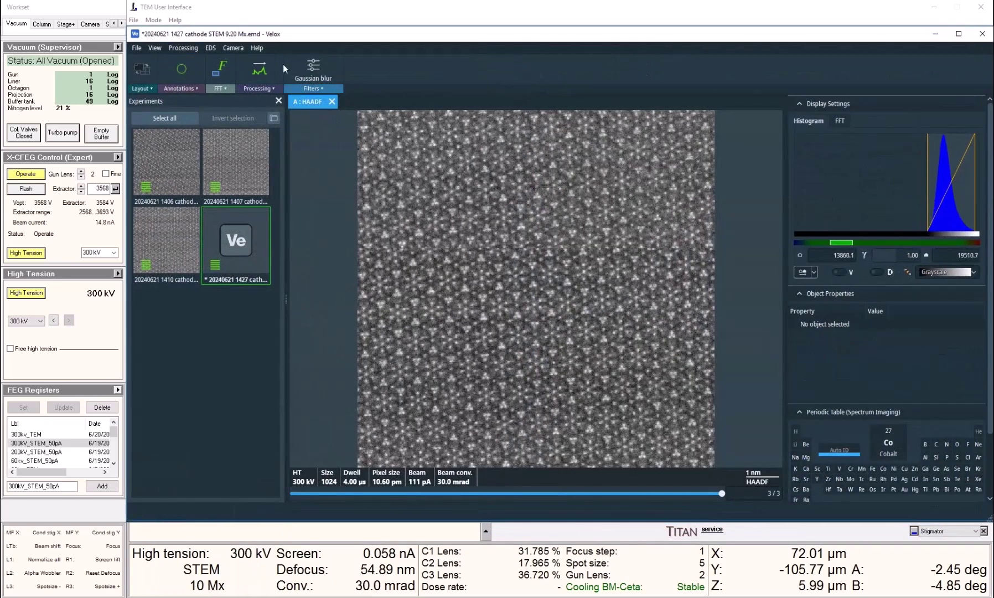
Step: Apply DCFI optimized for periodic images to the HAADF series and set the result's gamma to about 1.41
left_click(183, 48)
mouse_move(210, 85)
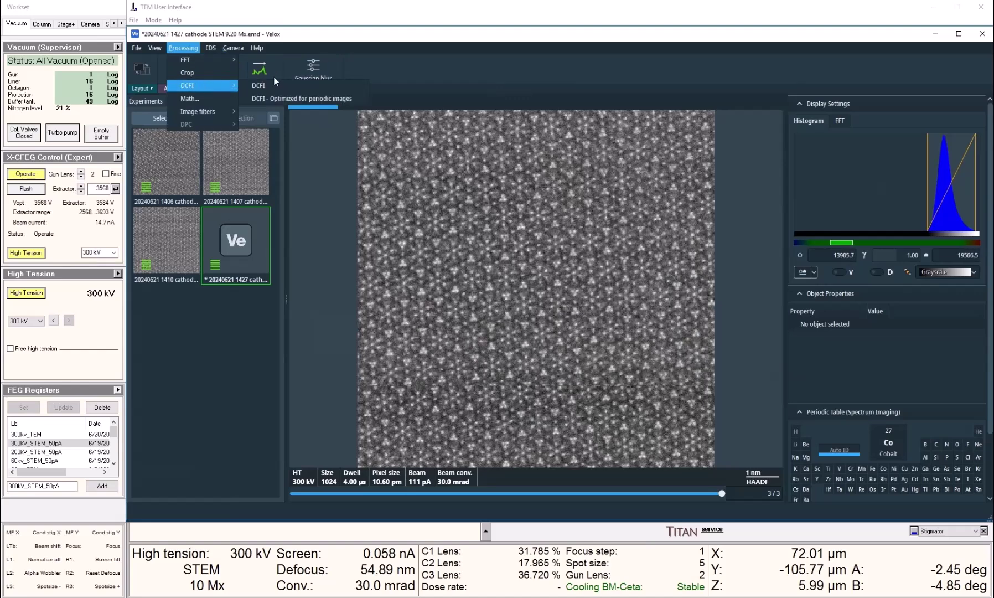
left_click(296, 98)
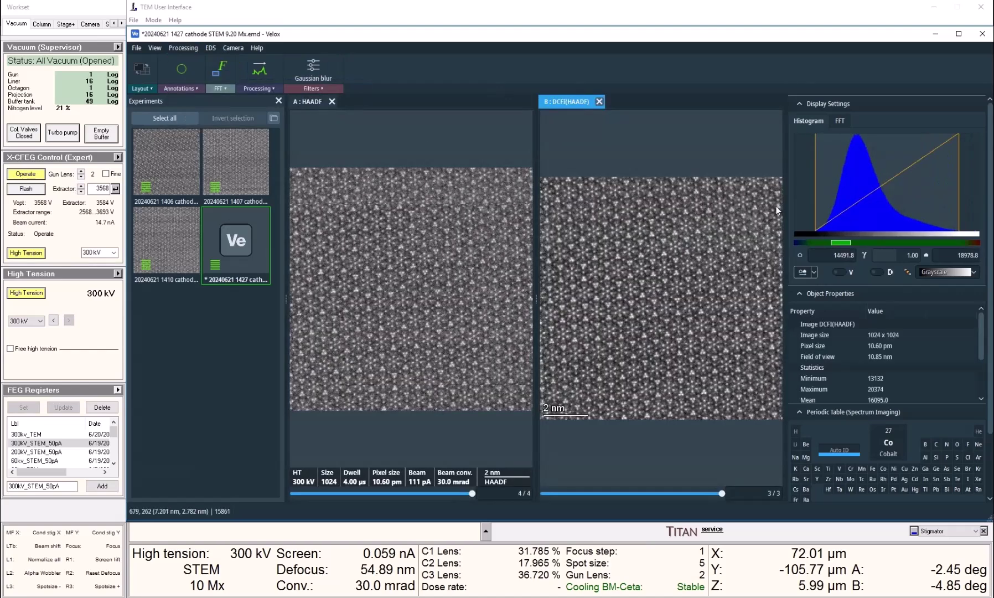
left_click_drag(888, 182, 901, 195)
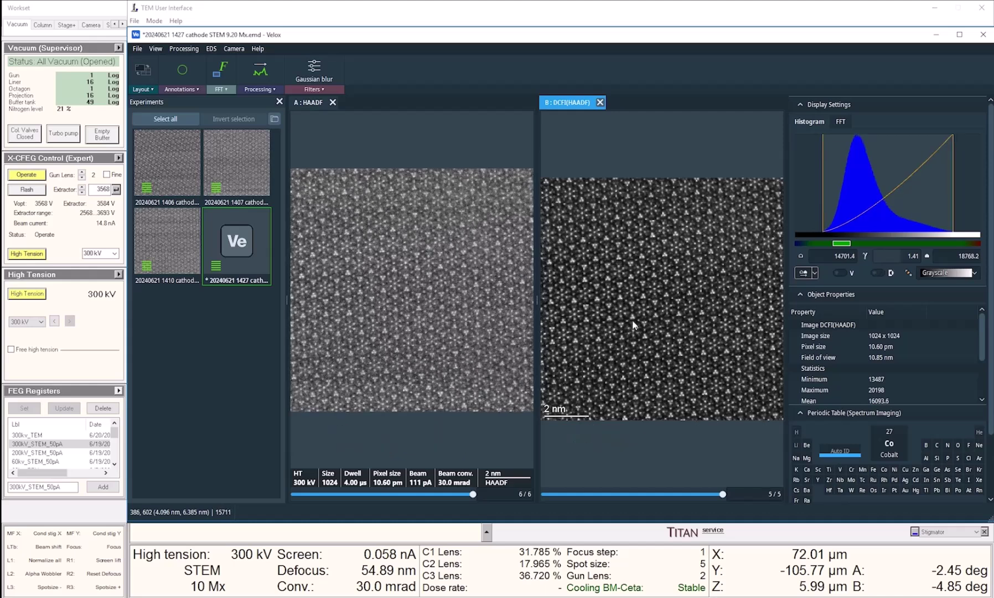
scroll(619, 299, "up", 2)
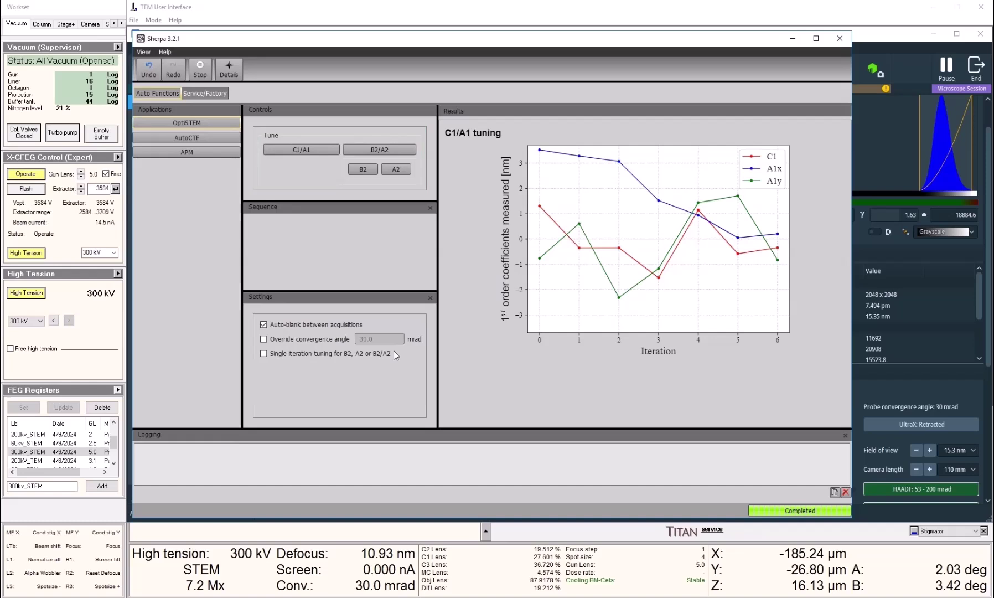
Step: In Sherpa, enable single iteration tuning, run the B2/A2 tuning, and return to Velox after reviewing the results
left_click(394, 352)
left_click(378, 152)
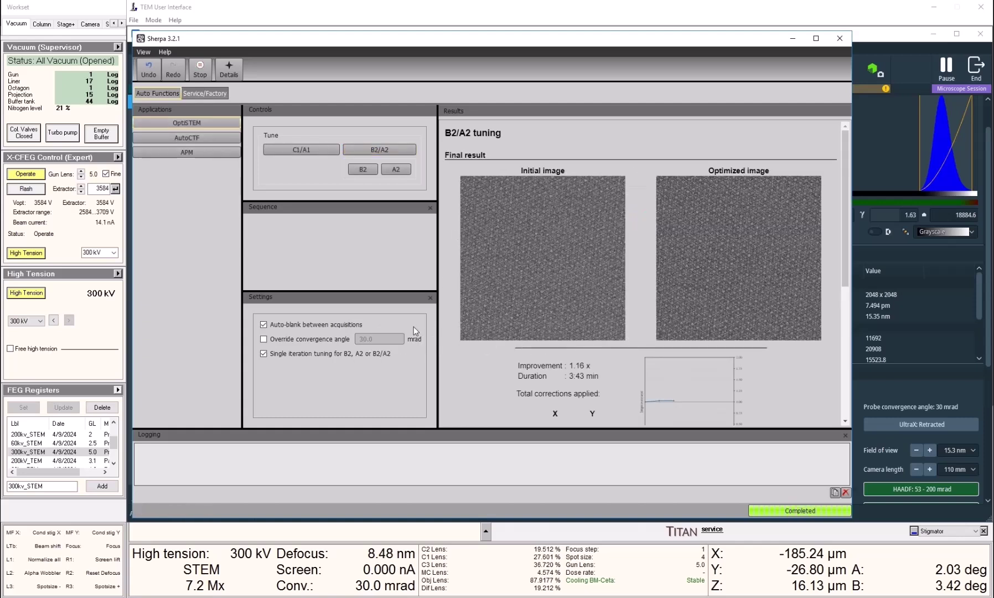
scroll(460, 346, "down", 5)
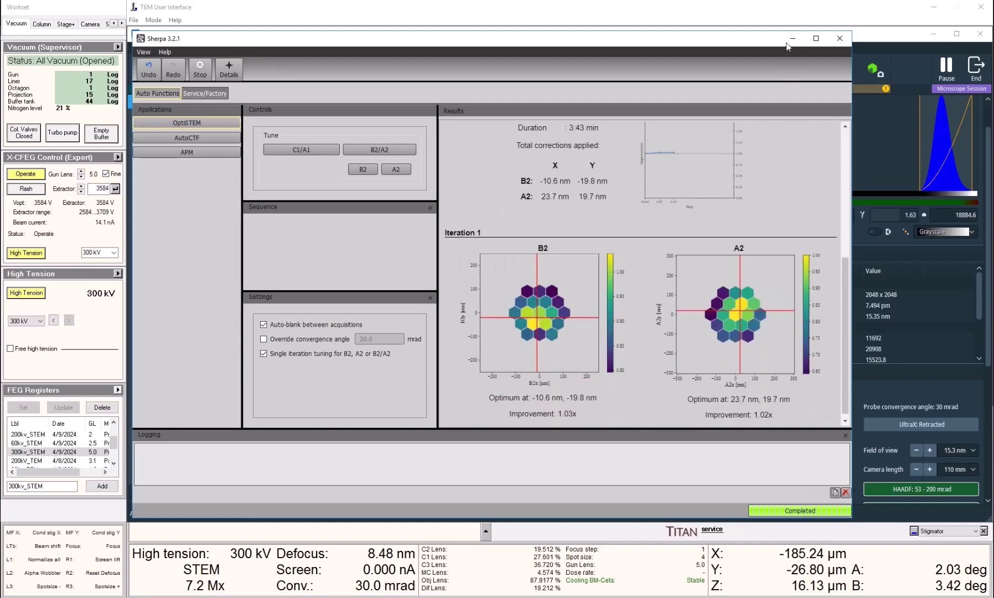
left_click(791, 39)
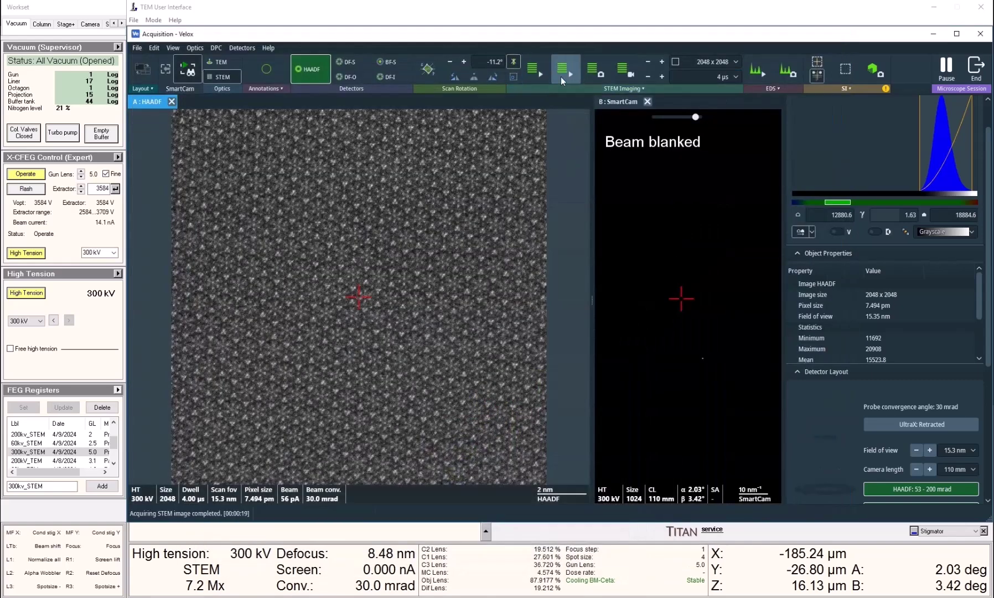
Step: Acquire a 10-frame HAADF series at 2048 x 2048 with a 2 µs dwell time
left_click(599, 86)
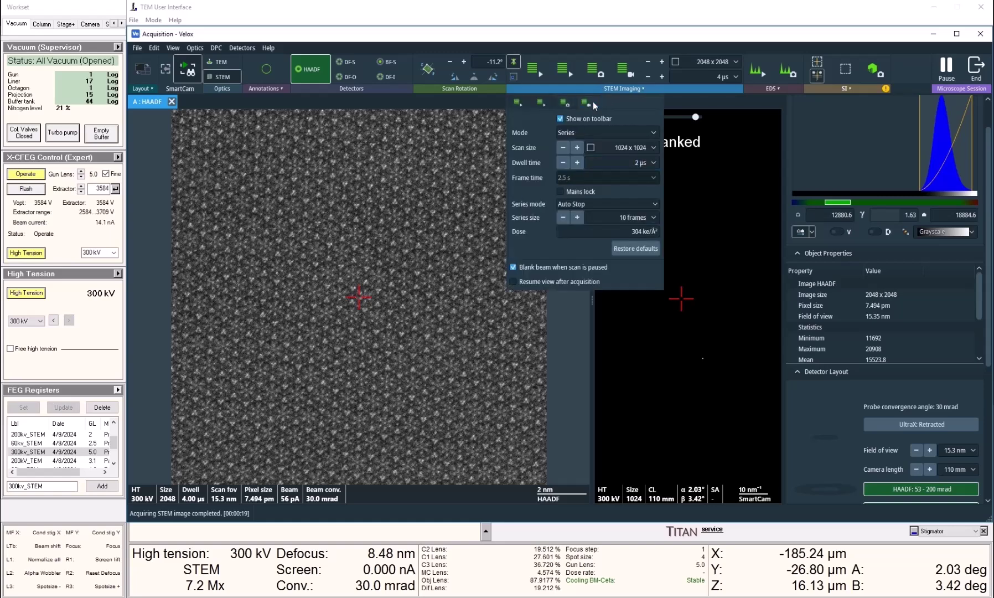
left_click(575, 147)
left_click(622, 69)
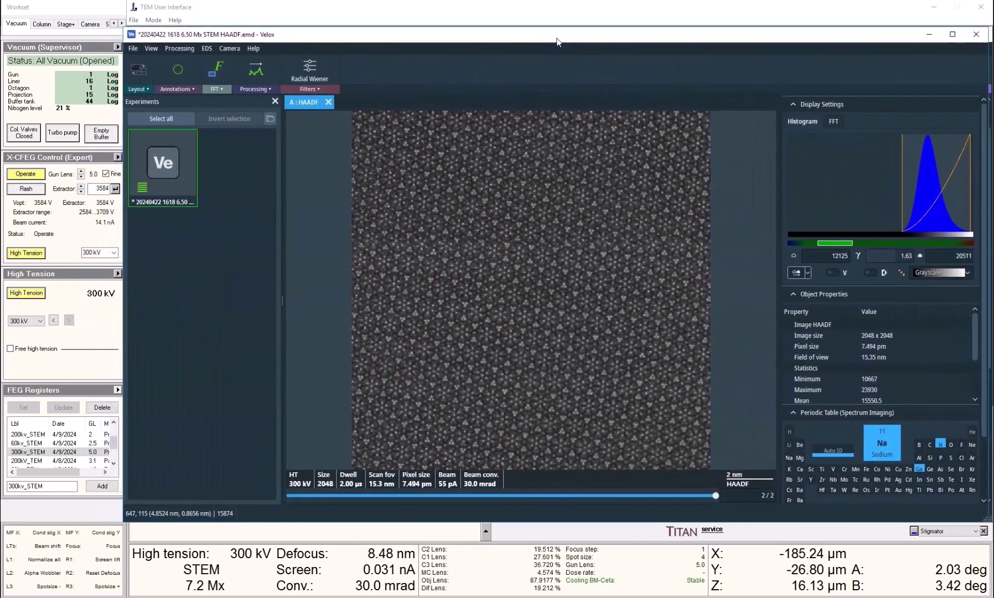
Step: Apply DCFI optimized for periodic images to the new 2048 x 2048 HAADF series
left_click_drag(557, 42, 562, 42)
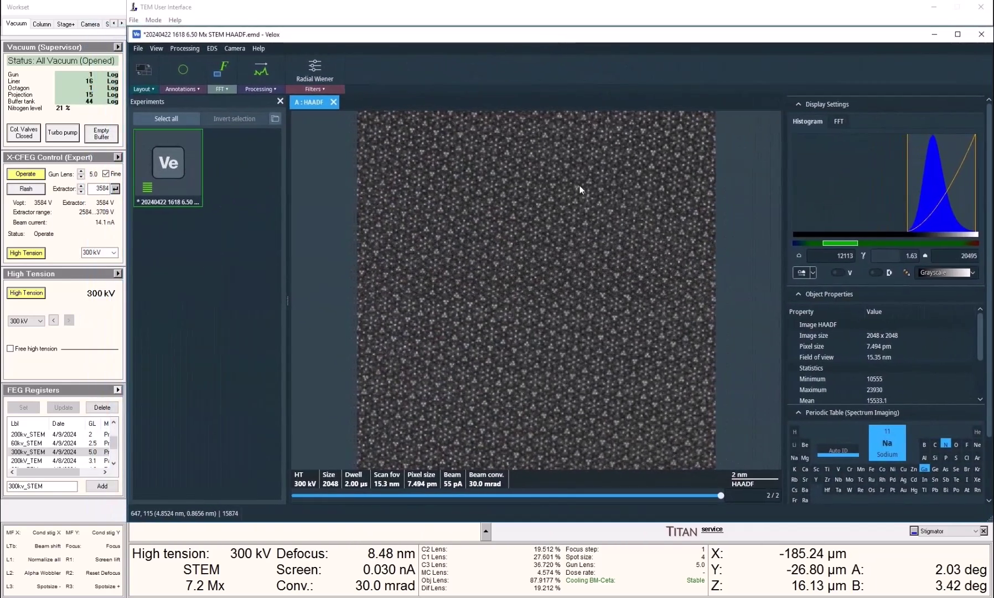
left_click(185, 48)
mouse_move(205, 85)
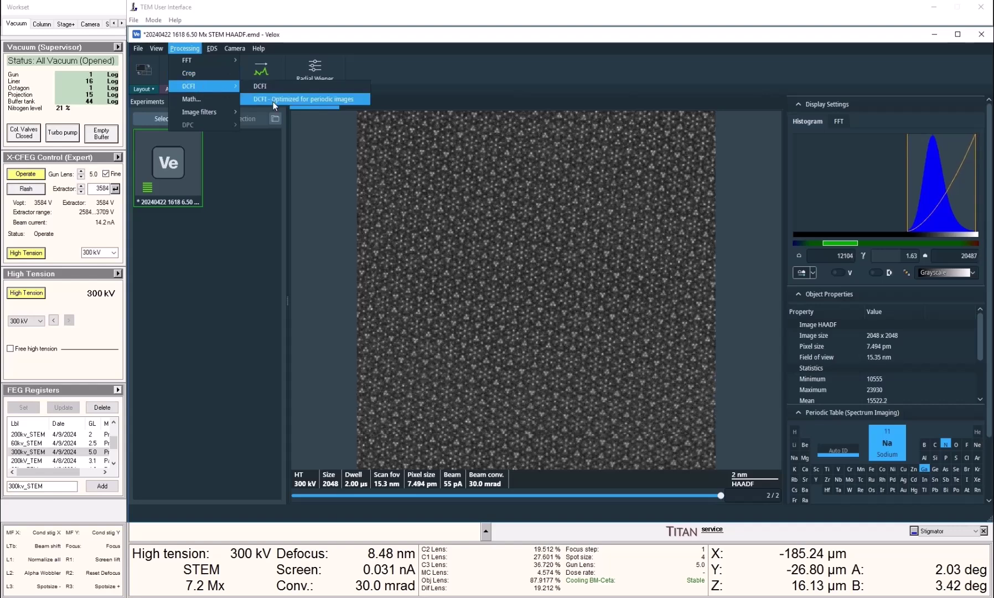
left_click(272, 101)
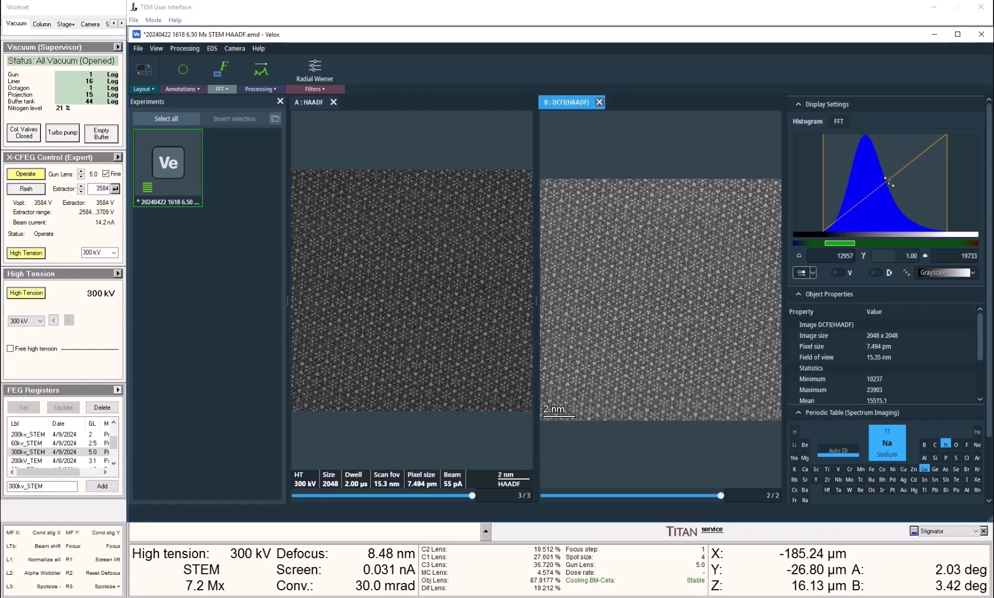
Step: Set the DCFI image's gamma to about 1.54 and compare its atomic detail with the HAADF image
left_click_drag(892, 176, 899, 206)
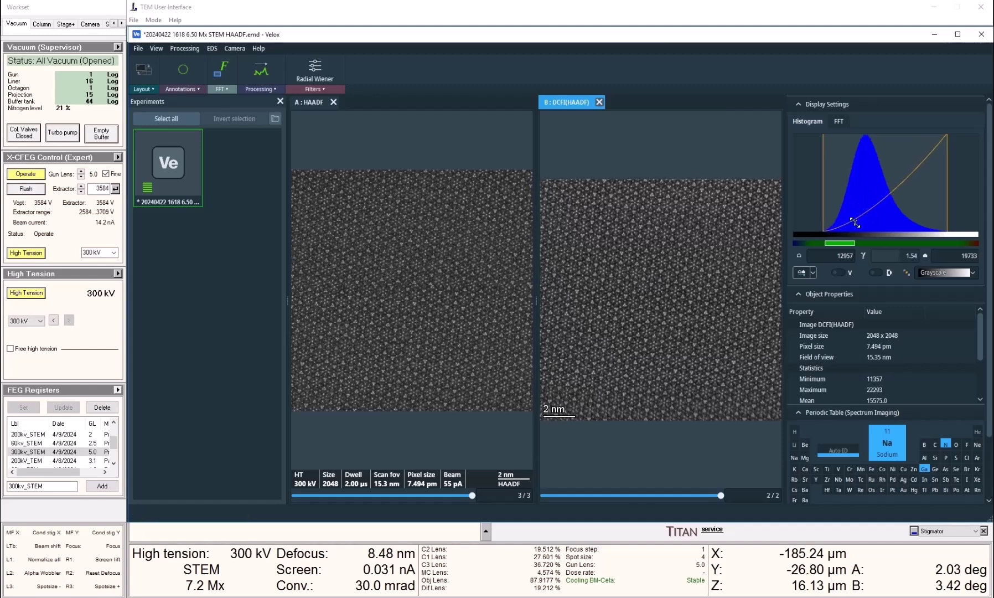
scroll(654, 311, "up", 2)
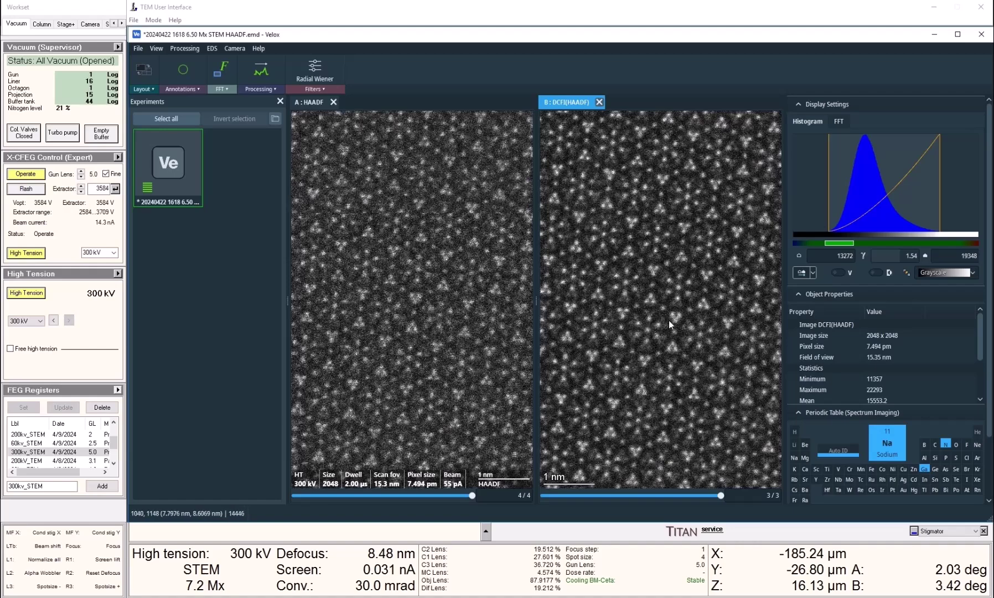
scroll(668, 320, "down", 5)
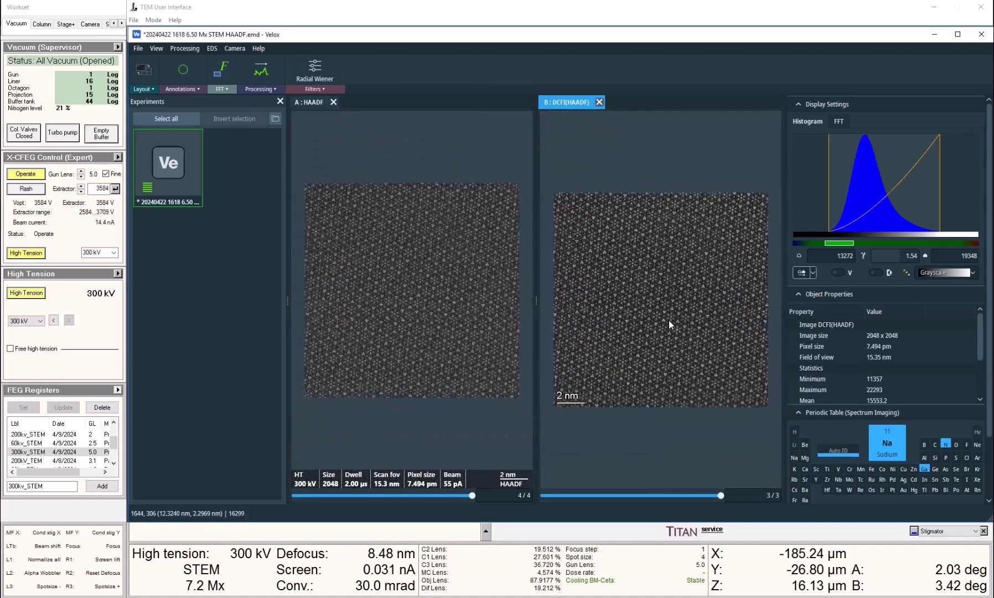
scroll(668, 320, "up", 1)
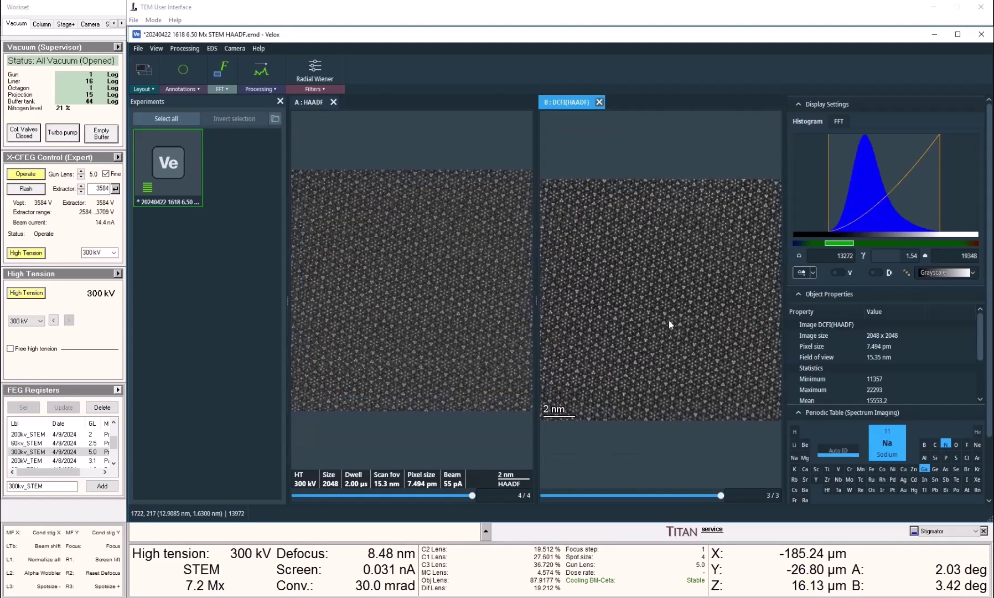